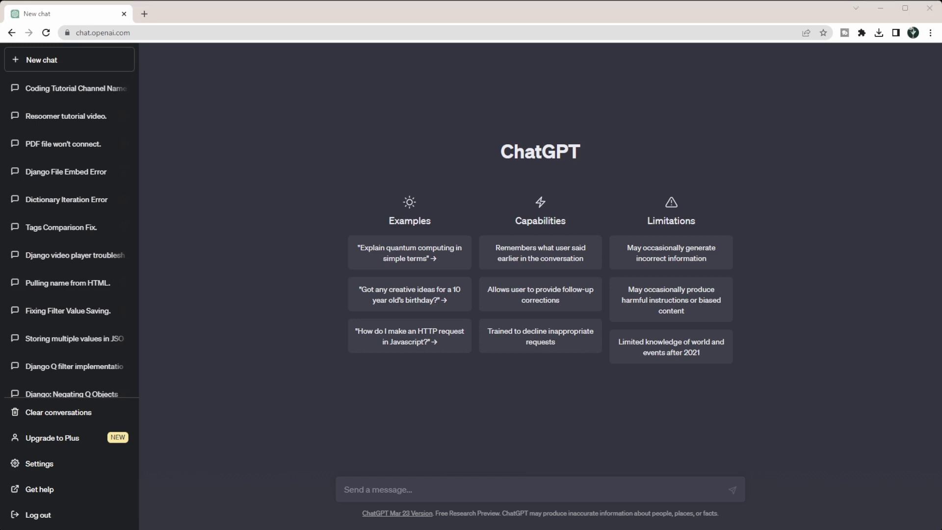
Write a request for a search-friendly YouTube video description, inviting ChatGPT to ask questions
click(440, 460)
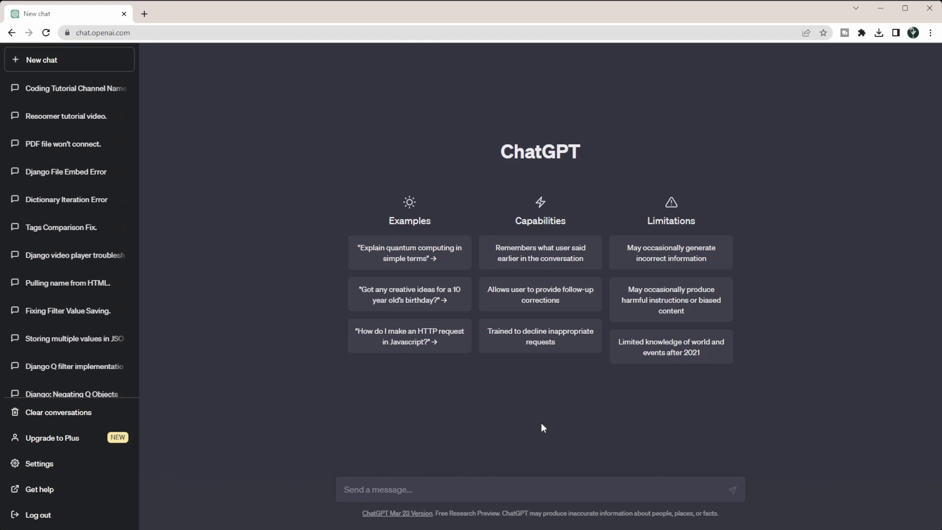
click(378, 488)
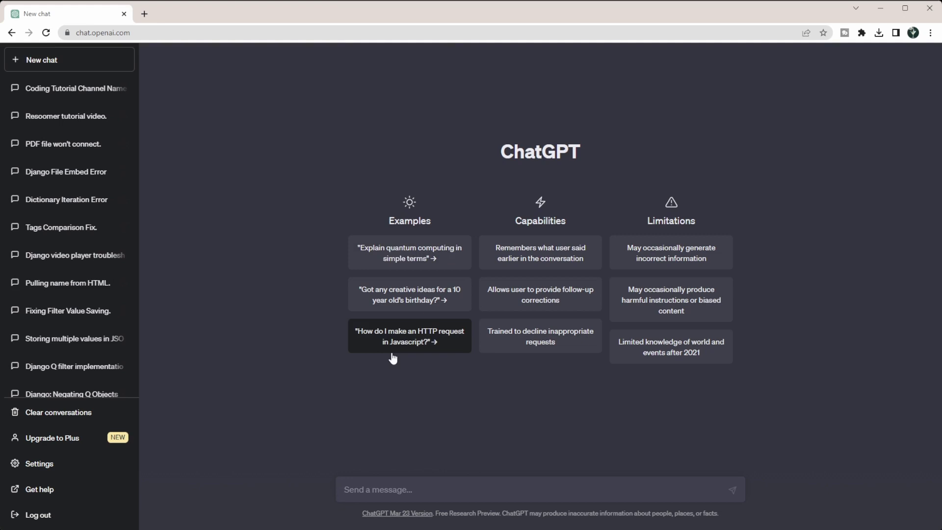
text(Below is my video transcript, can y)
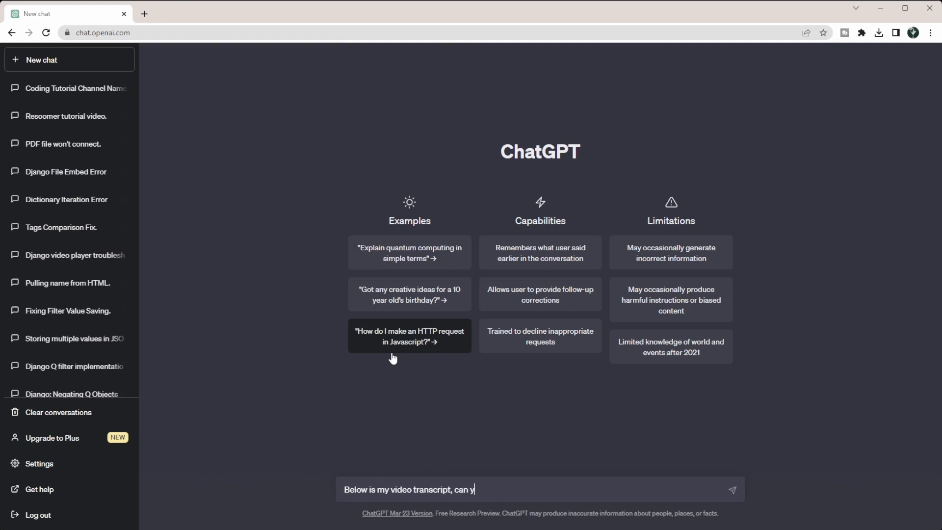
text(ou please write a search friendly YouTub)
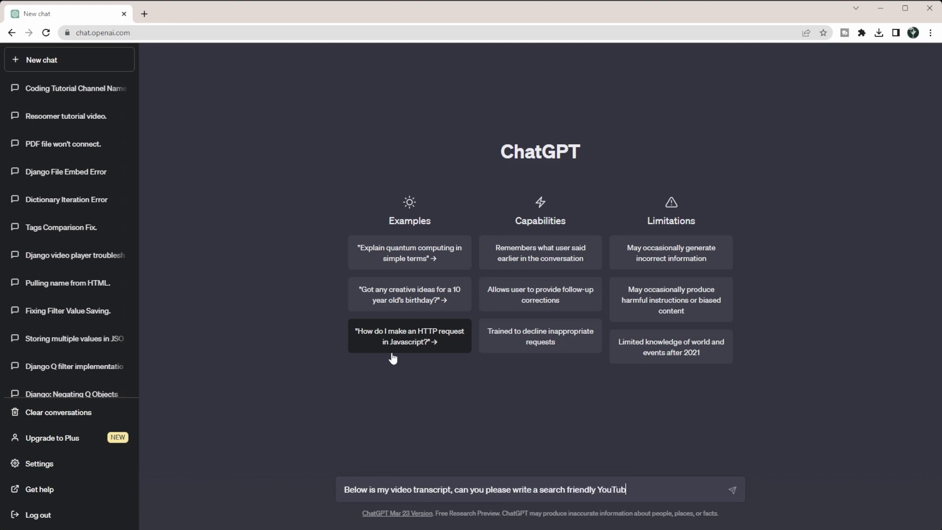
text(e video description for thi)
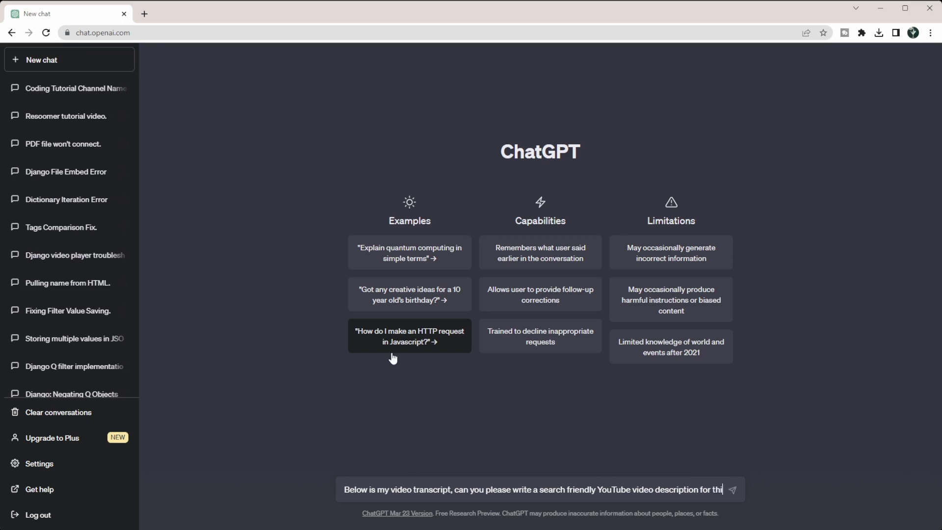
text(s video?)
key(shift+Return)
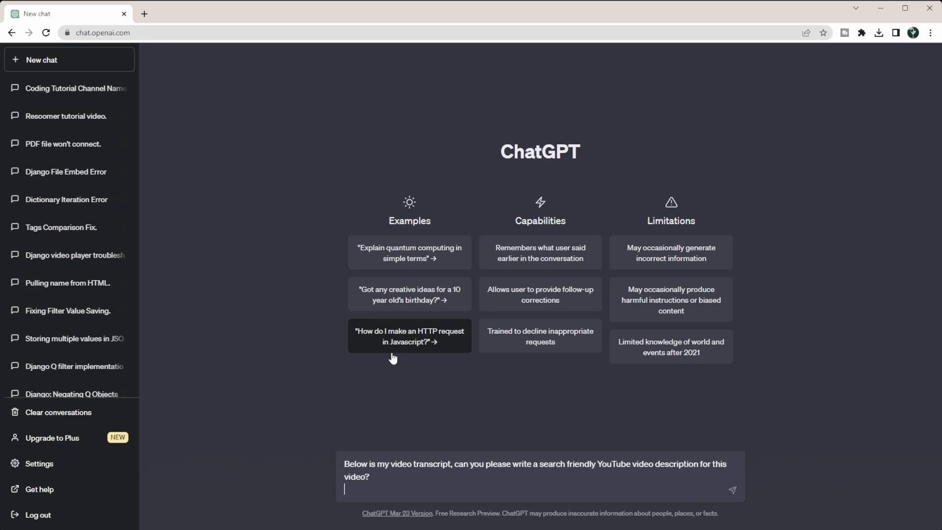
key(shift+Return)
text(Please ask me a)
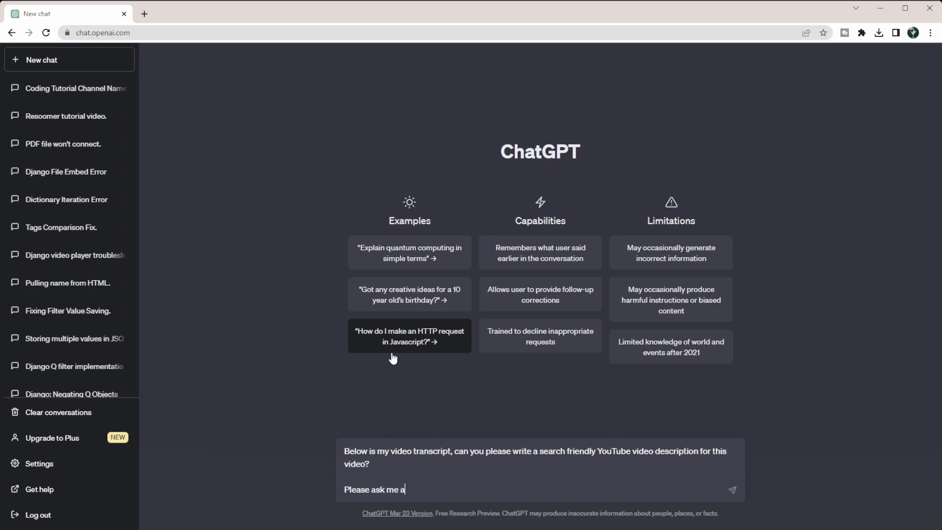
text(s many questions as you nee)
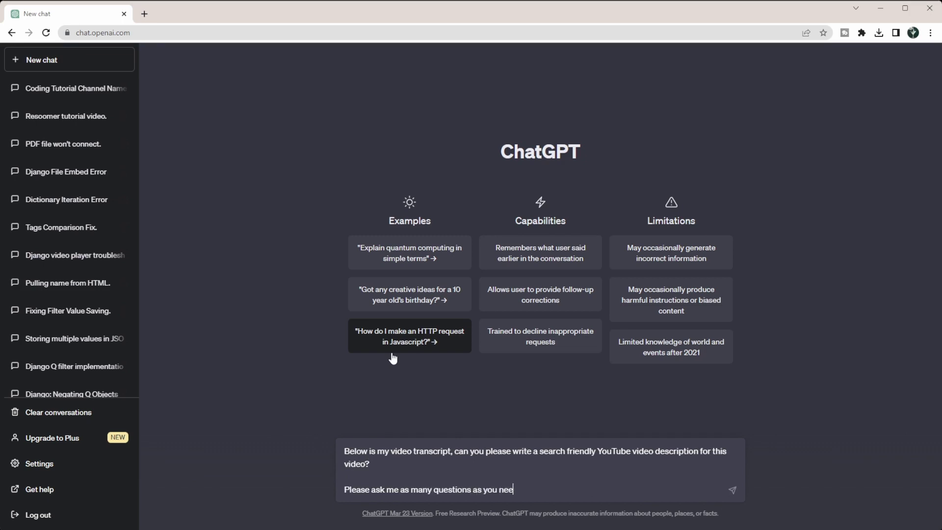
text(d to help you write this.)
Add a 'Video Transcript:' heading, paste the transcript beneath it, and send the message
key(shift+Return)
key(shift+Return)
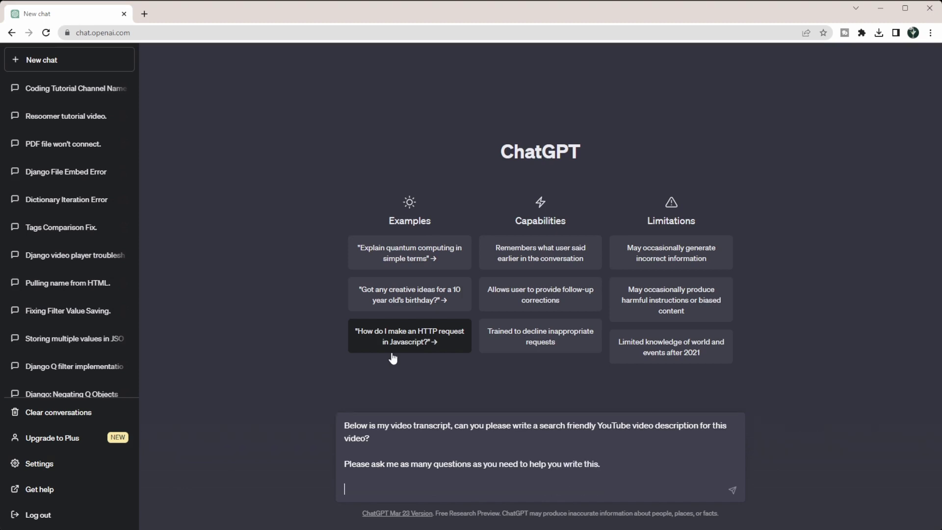
text(Video Transcip)
key(BackSpace)
text(ript:)
key(shift+Return)
key(ctrl+v)
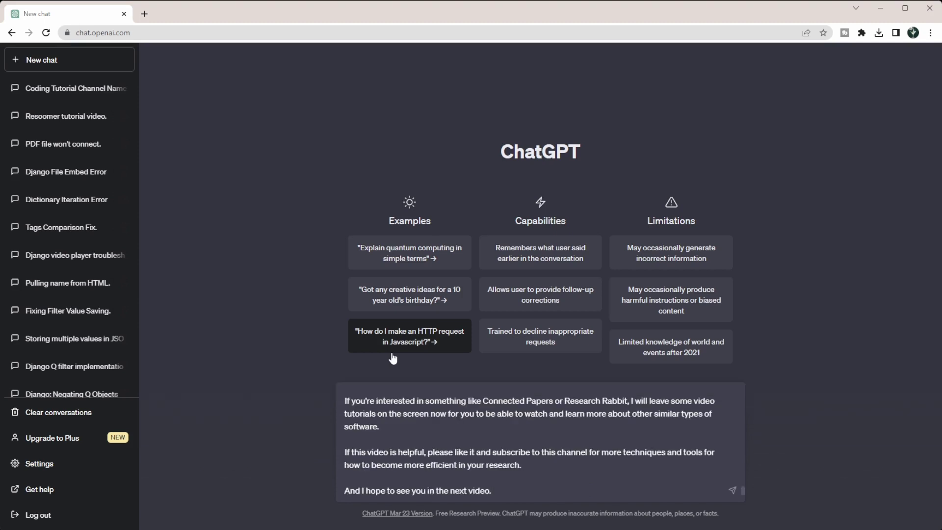
key(Return)
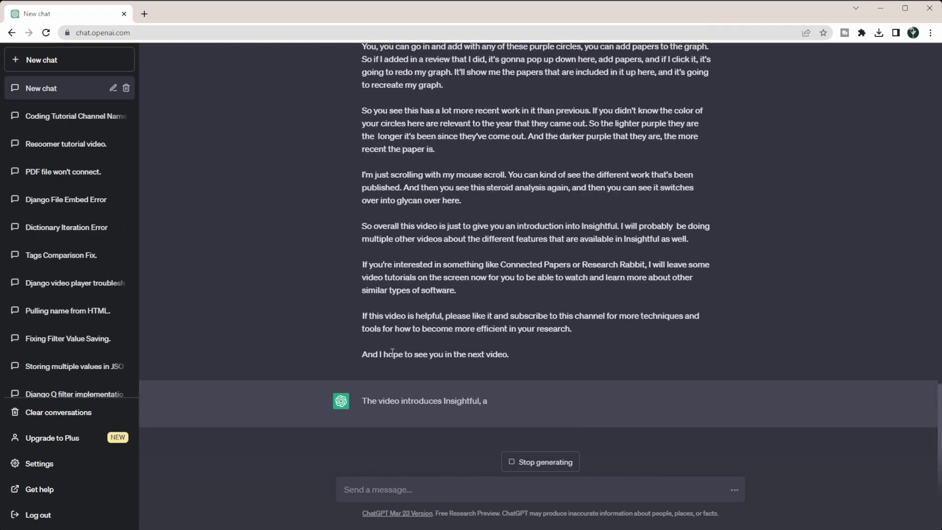
Scroll the conversation and highlight sentences of the Insightful description reply to review them
scroll(553, 229, up, 15)
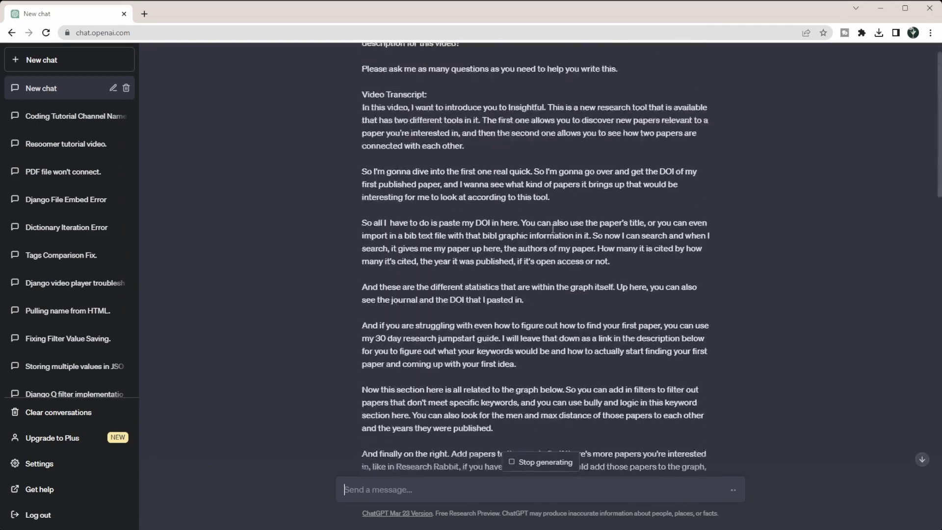
scroll(553, 229, up, 1)
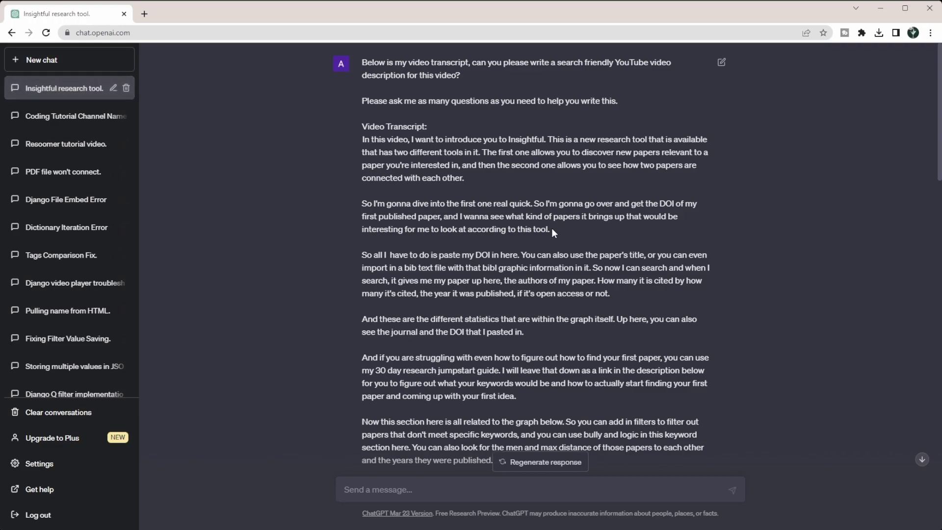
scroll(551, 230, down, 5)
scroll(556, 227, down, 10)
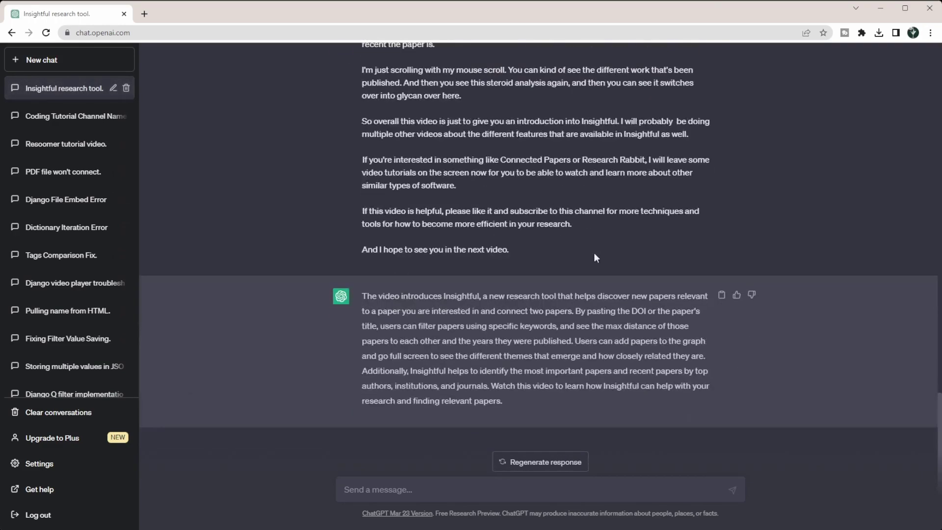
drag(400, 295, 596, 314)
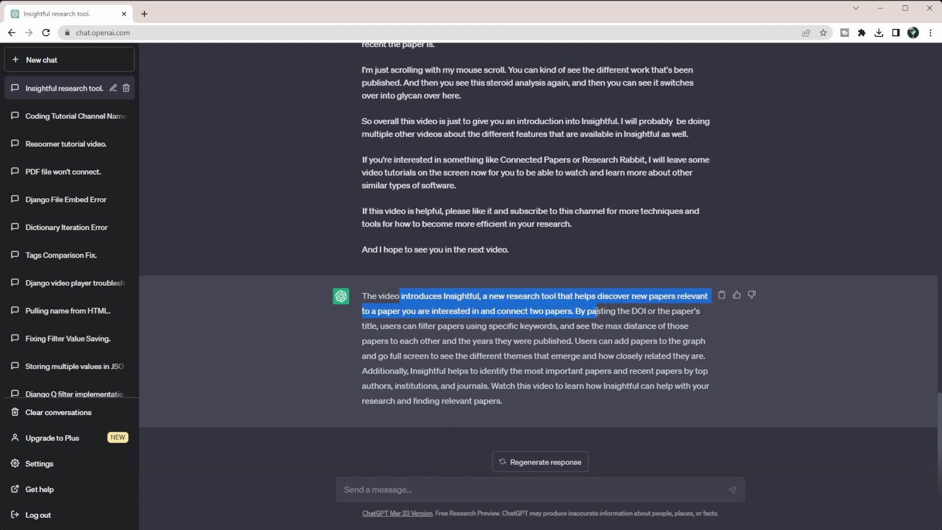
click(557, 319)
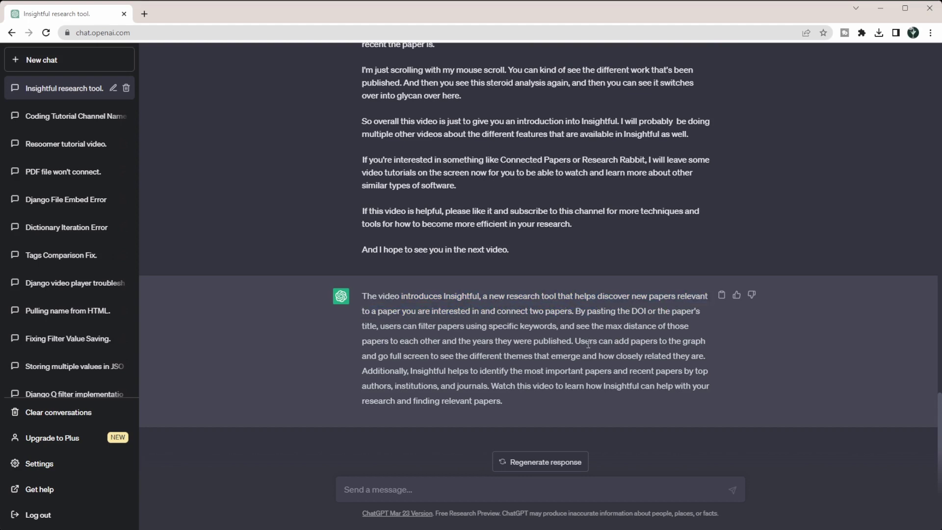
drag(579, 341, 676, 355)
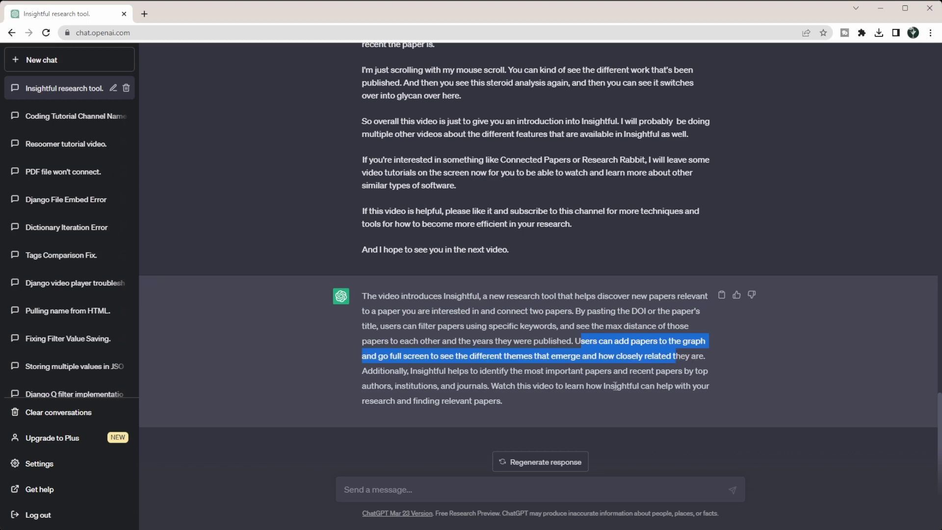
drag(431, 368, 526, 405)
click(529, 404)
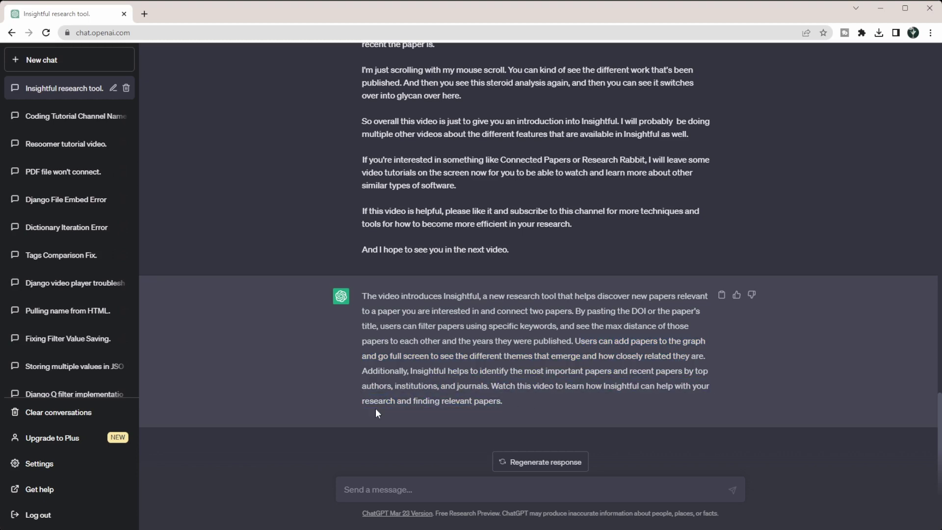
Request a rewrite optimized for 'Find research articles, AI, research tool', then highlight matching phrases
click(407, 488)
text(Please rewrite the des)
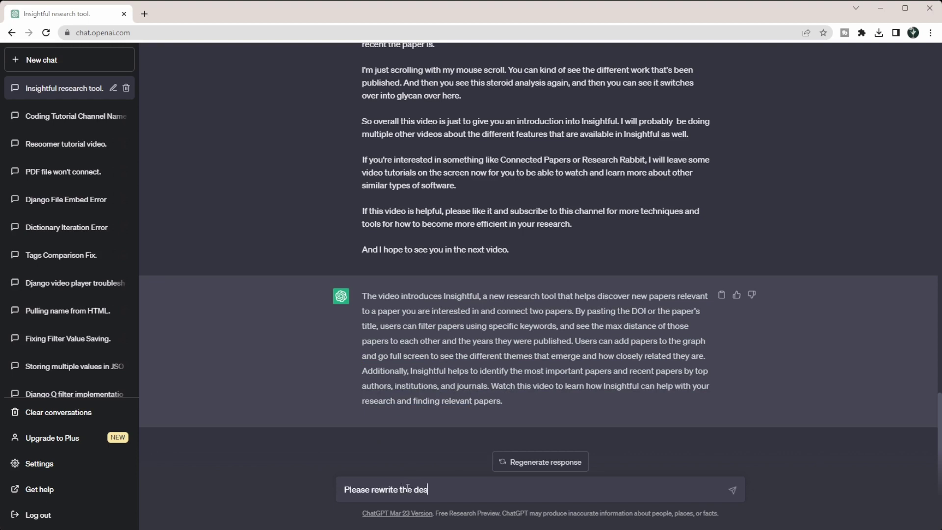
text(cription to be optimized)
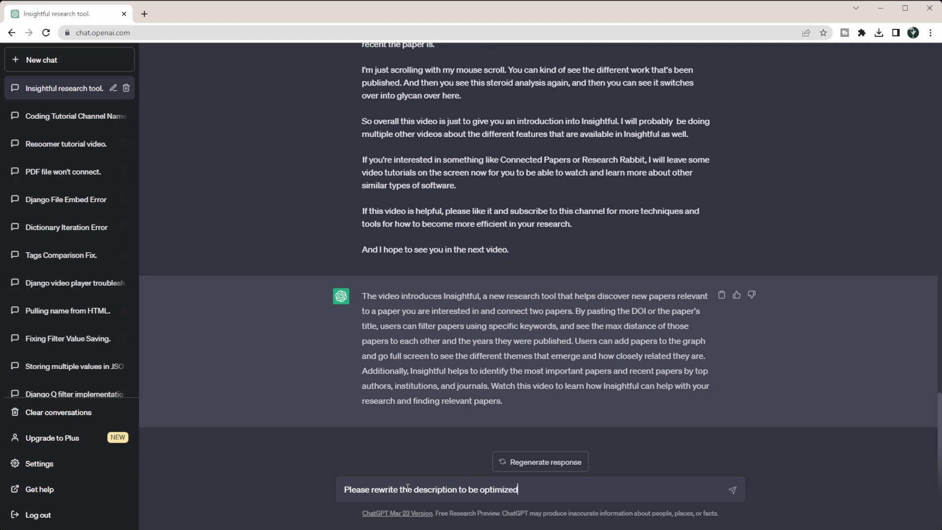
text( for the keywrods: Find resaerc)
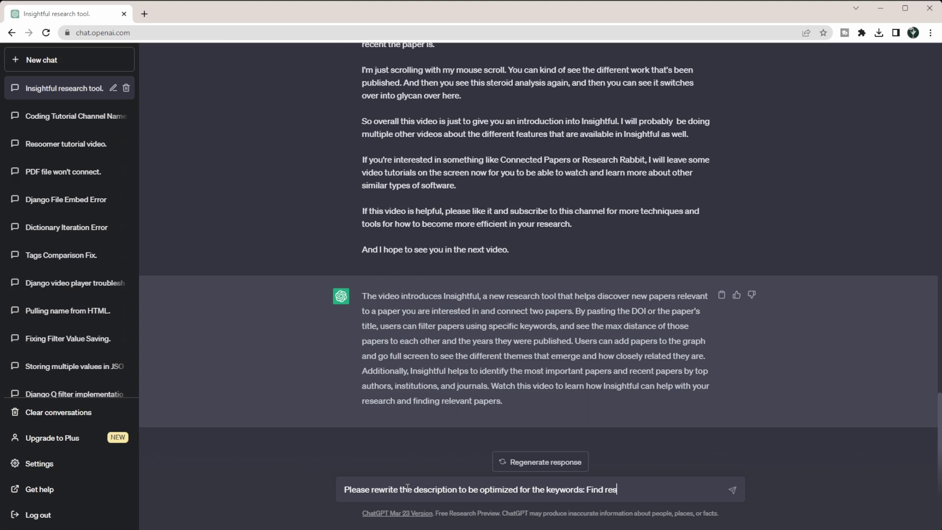
key(BackSpace)
key(BackSpace)
key(BackSpace)
key(BackSpace)
text(earch articles, AI, research tool.)
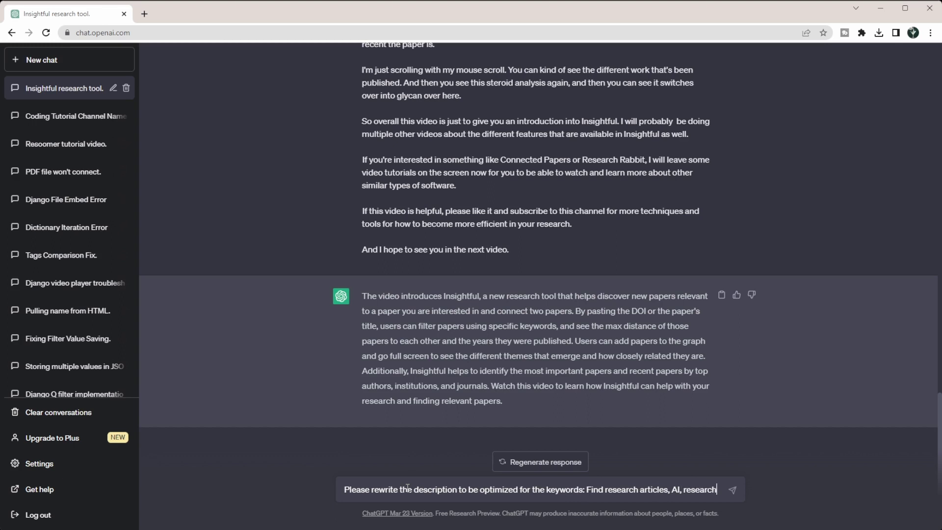
key(Return)
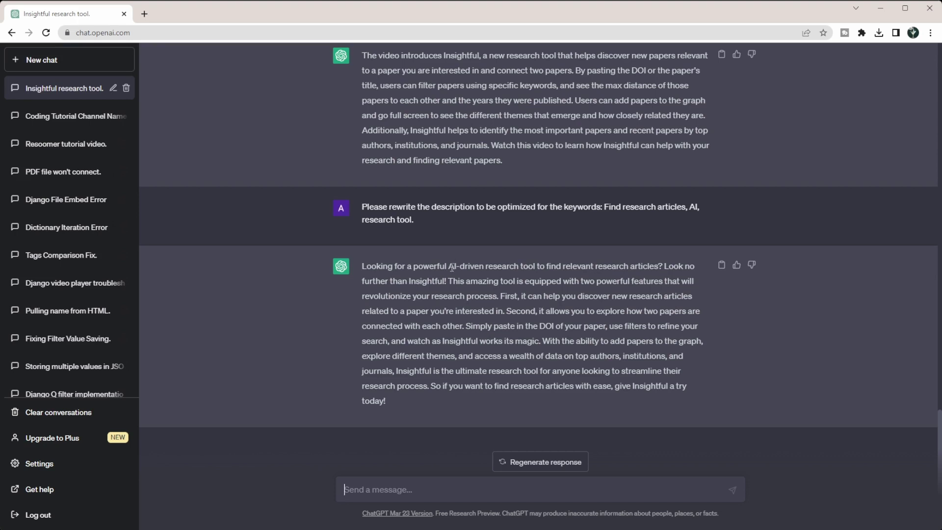
drag(450, 266, 509, 271)
drag(612, 296, 670, 297)
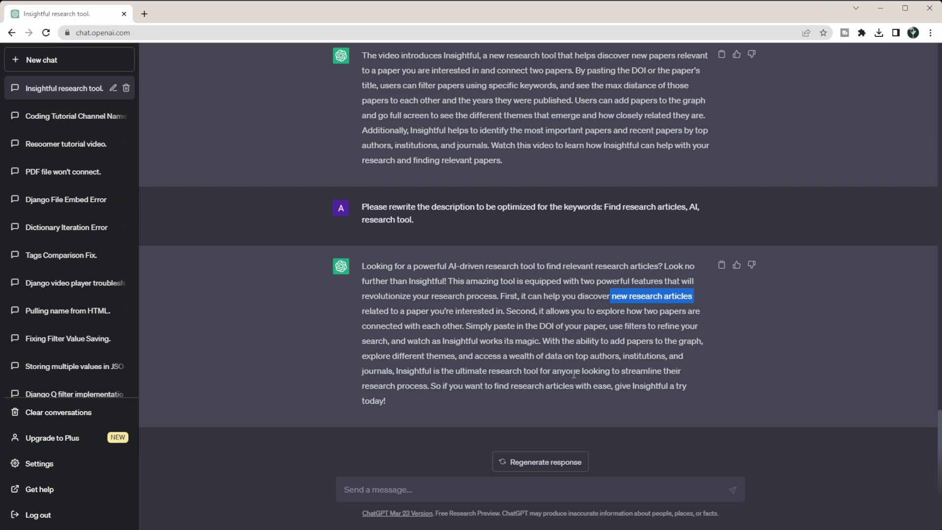
Ask for a one-sentence description under 90 characters including spaces
click(361, 491)
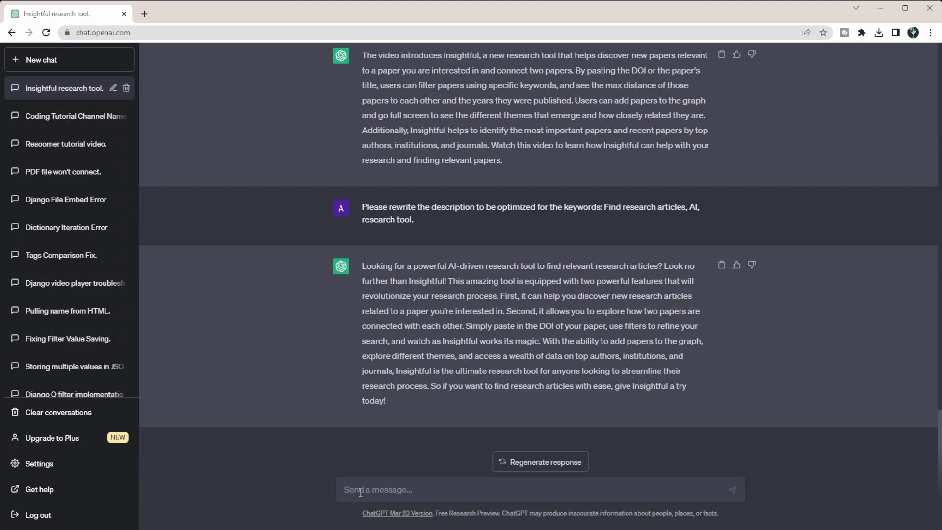
text(Can you write a one -senete)
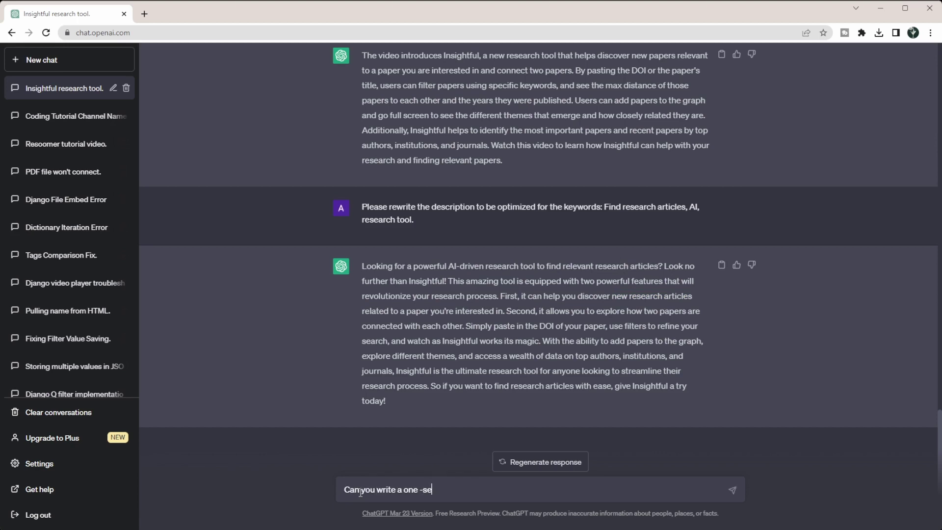
key(BackSpace)
key(BackSpace)
key(BackSpace)
text(tence description that is less )
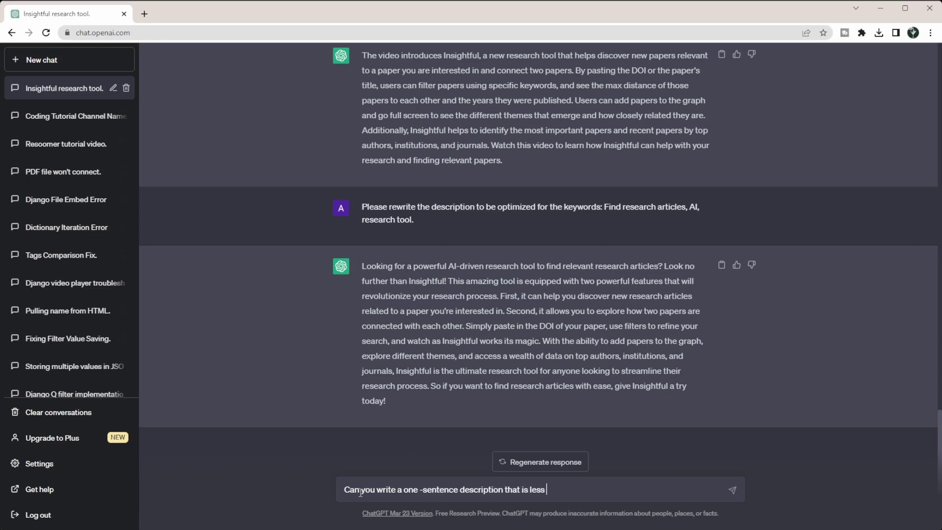
text(than 90 characters in)
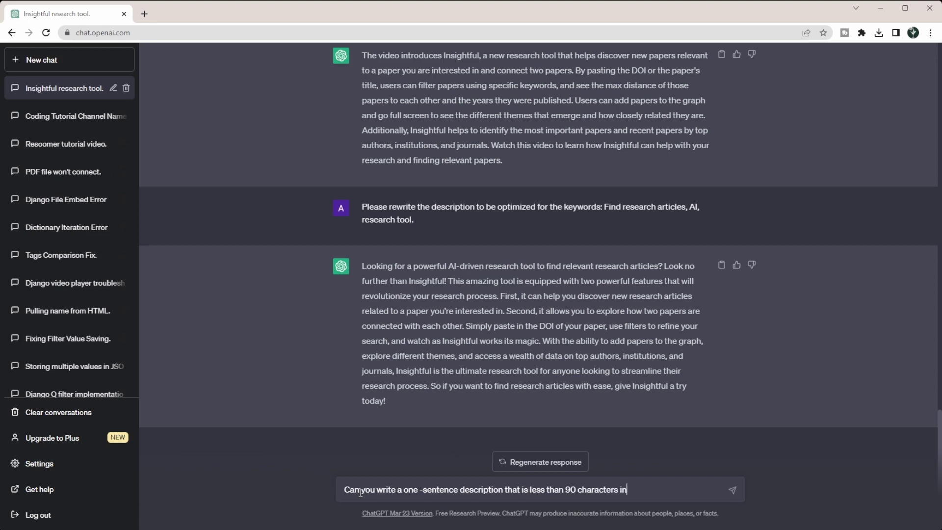
text(cludeing spaces?)
key(Return)
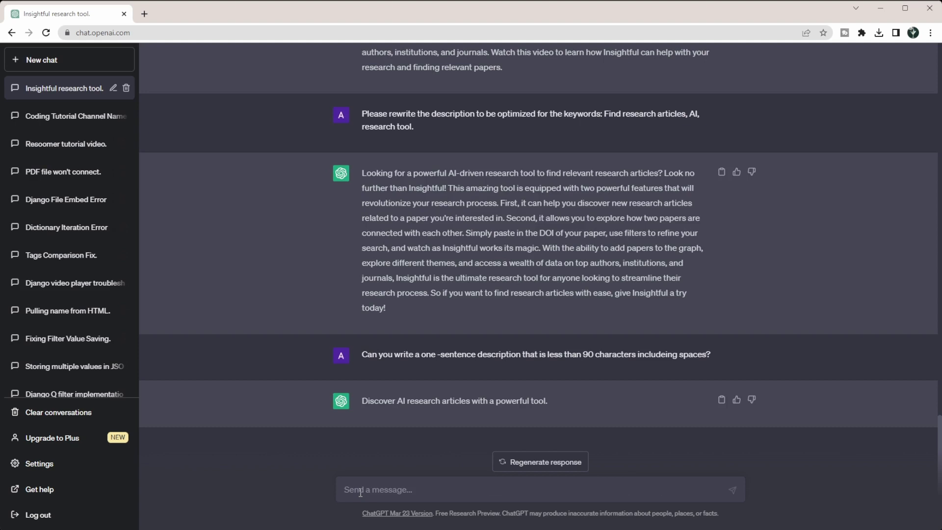
click(144, 14)
Search YouTube for 'How to make bread', scroll the results, then return to ChatGPT
text(youtube.com/results?search_query=How+to+make+bread)
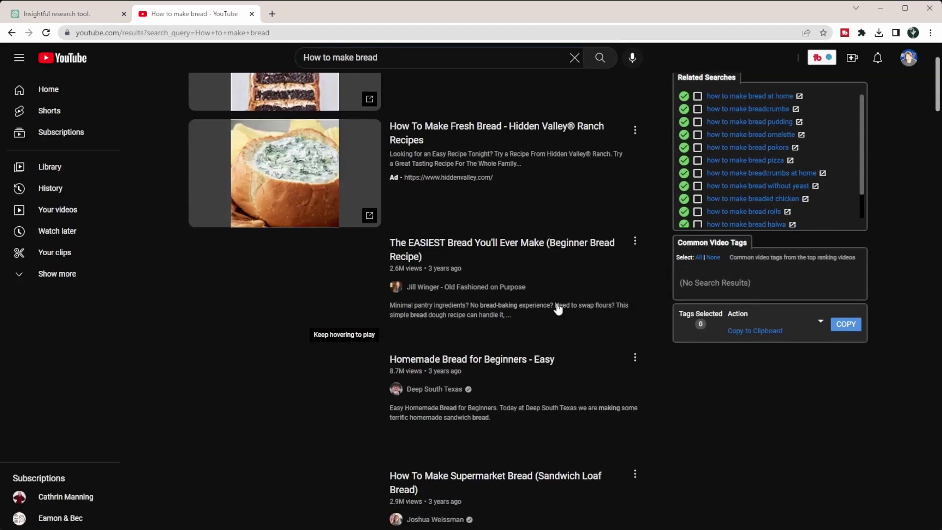
scroll(543, 305, down, 2)
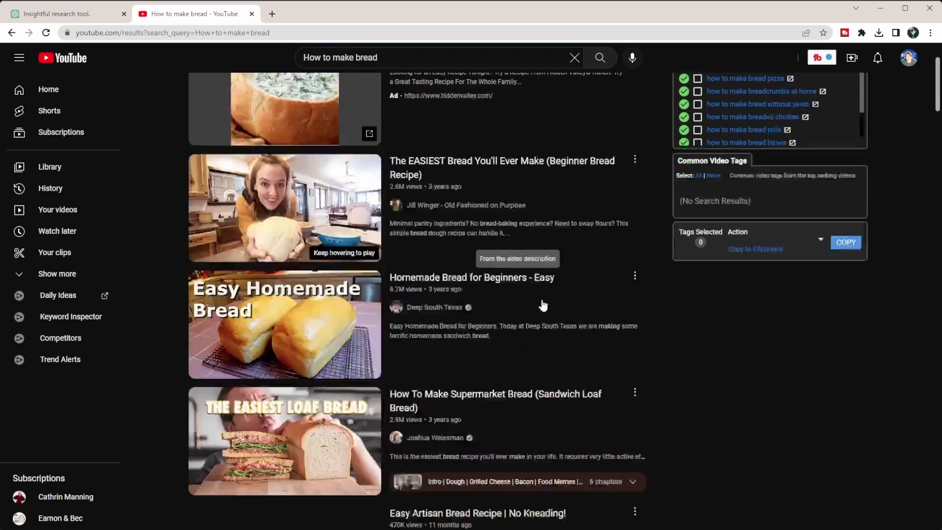
scroll(458, 273, down, 2)
scroll(531, 338, down, 1)
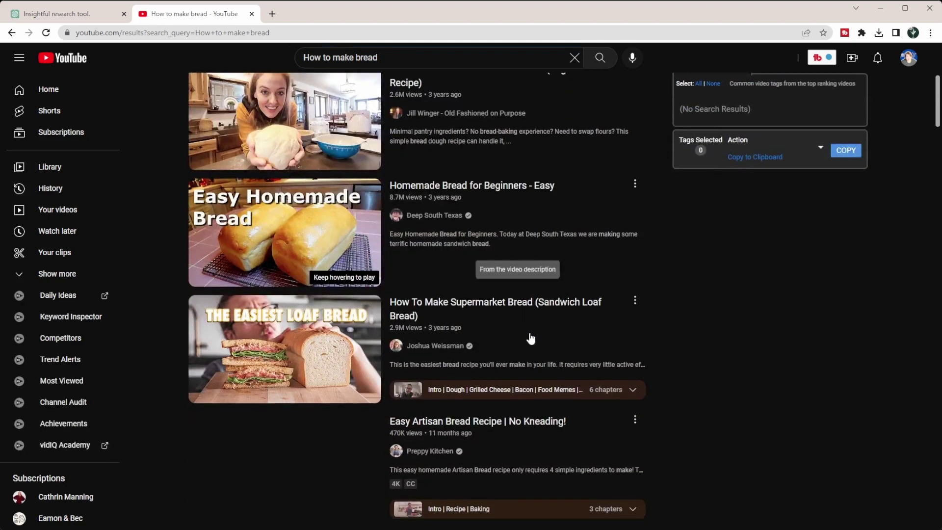
scroll(530, 338, down, 2)
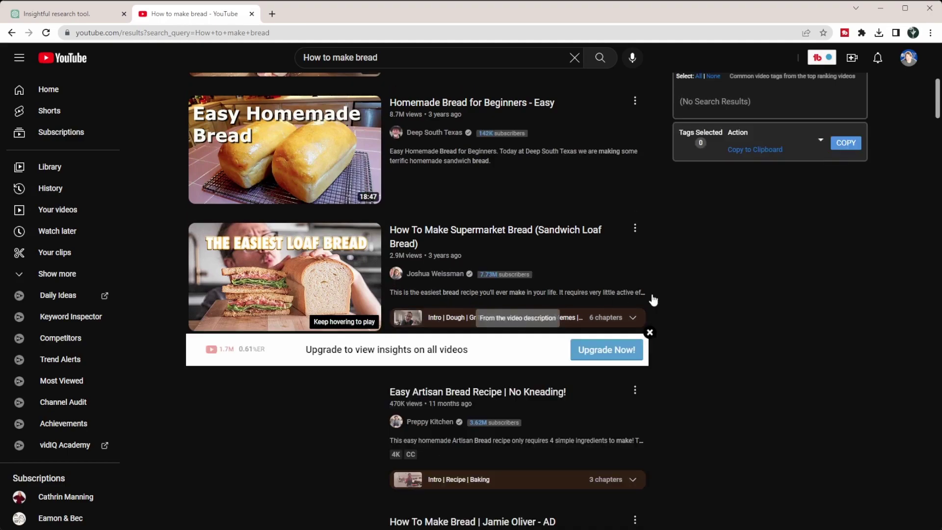
scroll(652, 296, down, 5)
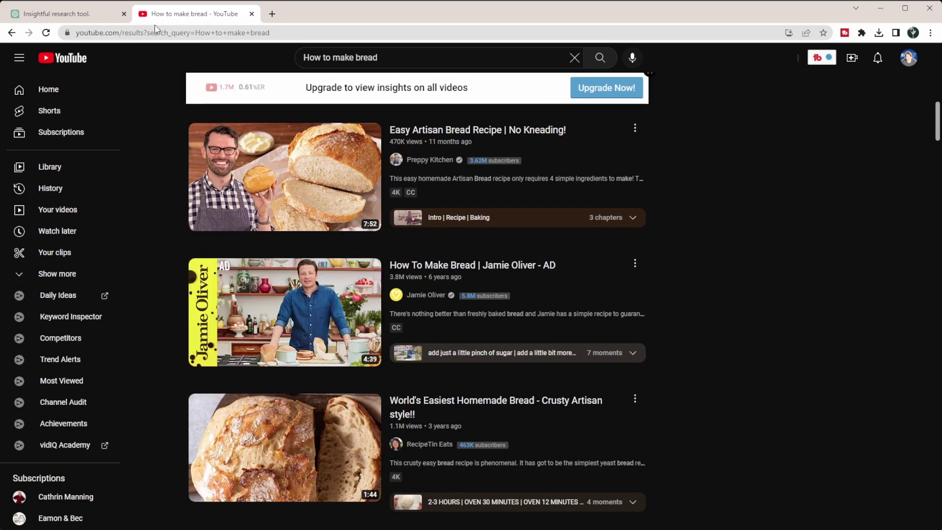
click(52, 19)
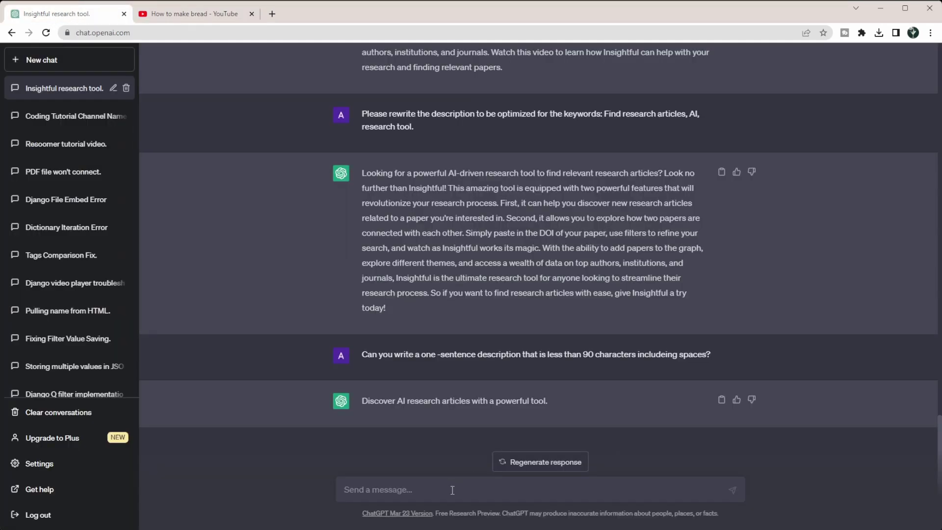
Ask ChatGPT for three versions of a video title that make people want to click
click(412, 490)
text(Can you give me a versions of a)
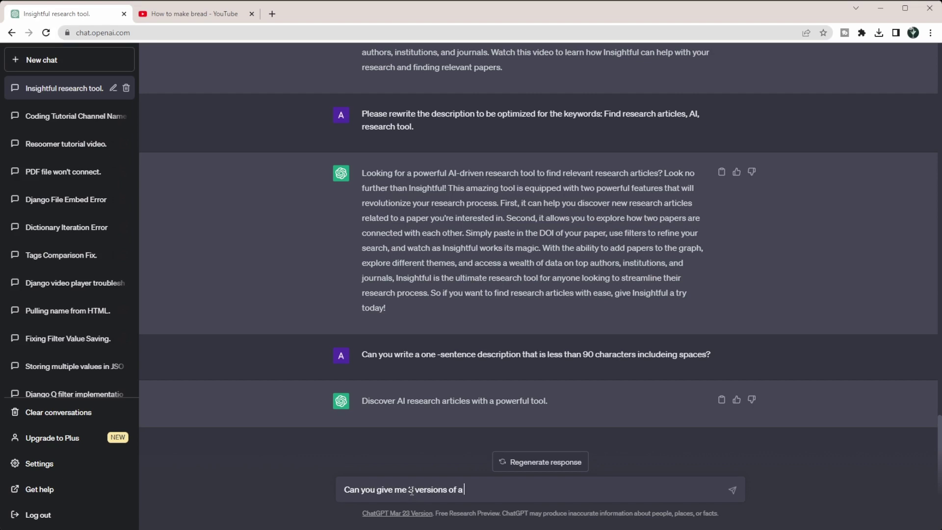
text( title for this video tha)
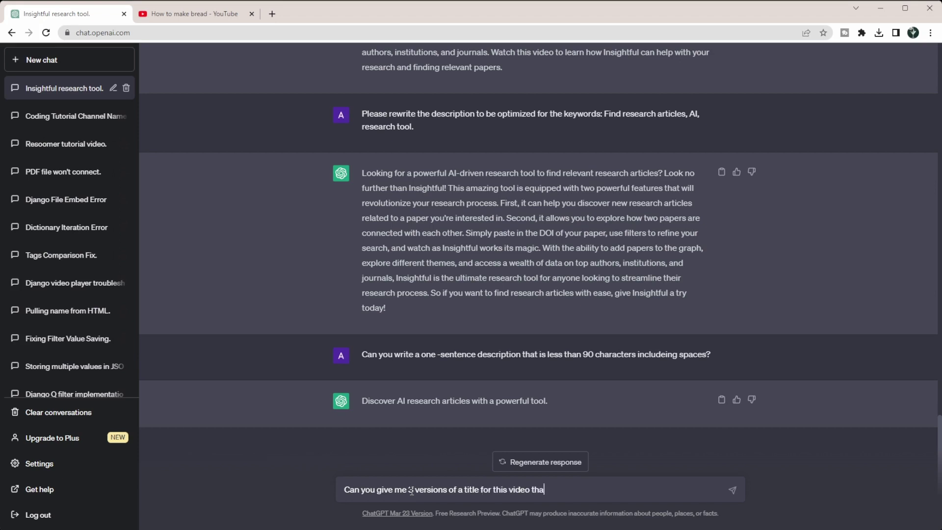
text(t makes people want to click on it?)
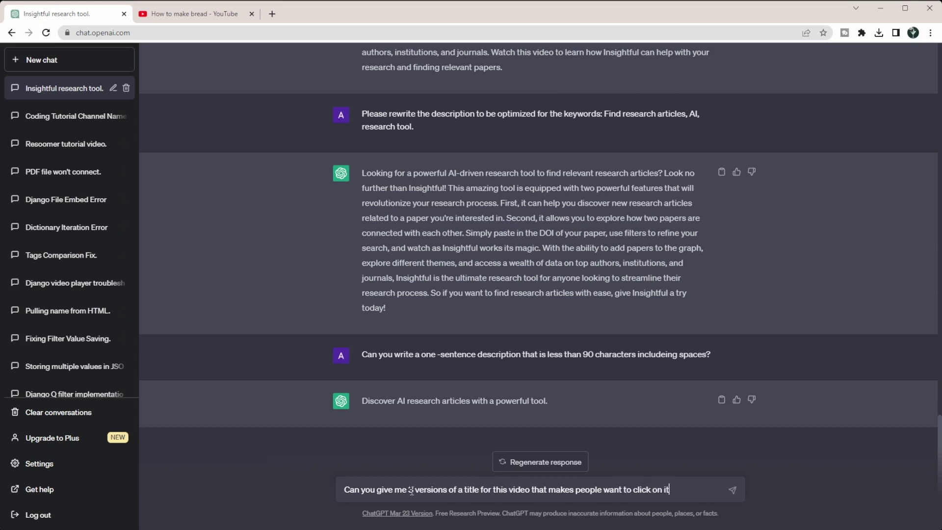
key(Return)
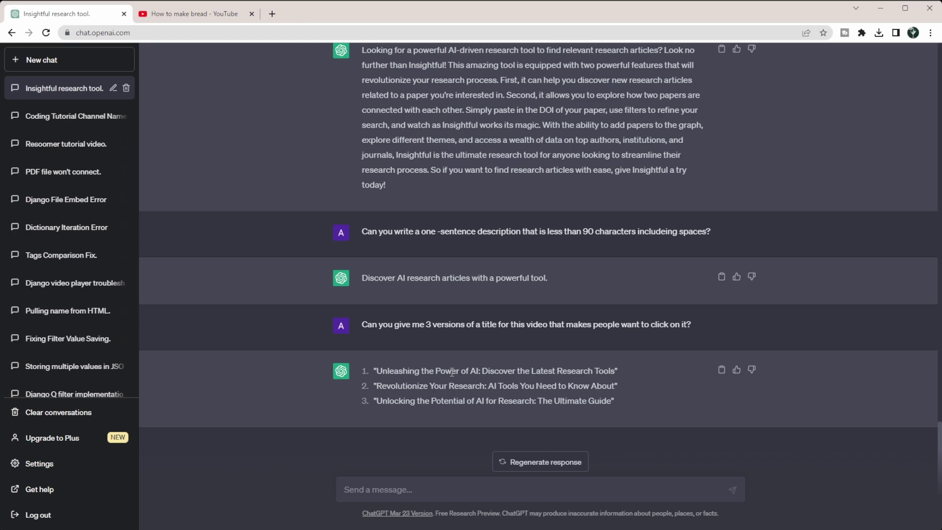
Ask ChatGPT to include the tool name Incitefull in each of the titles
text(Can you include the tool Inci)
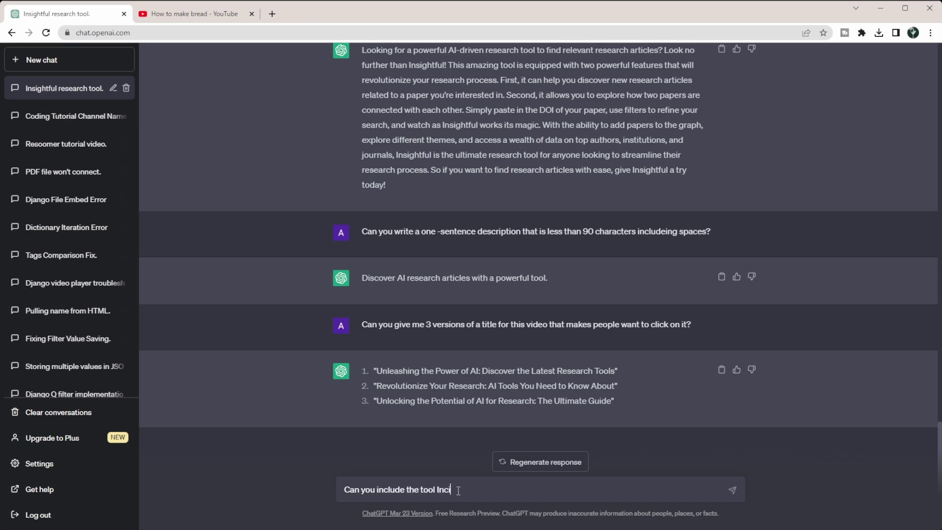
text(tefull in your titles?)
key(Return)
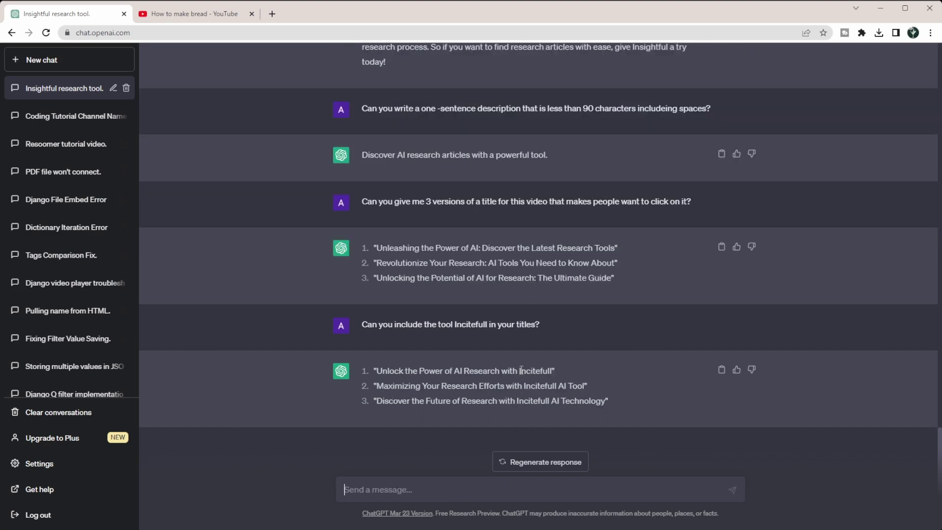